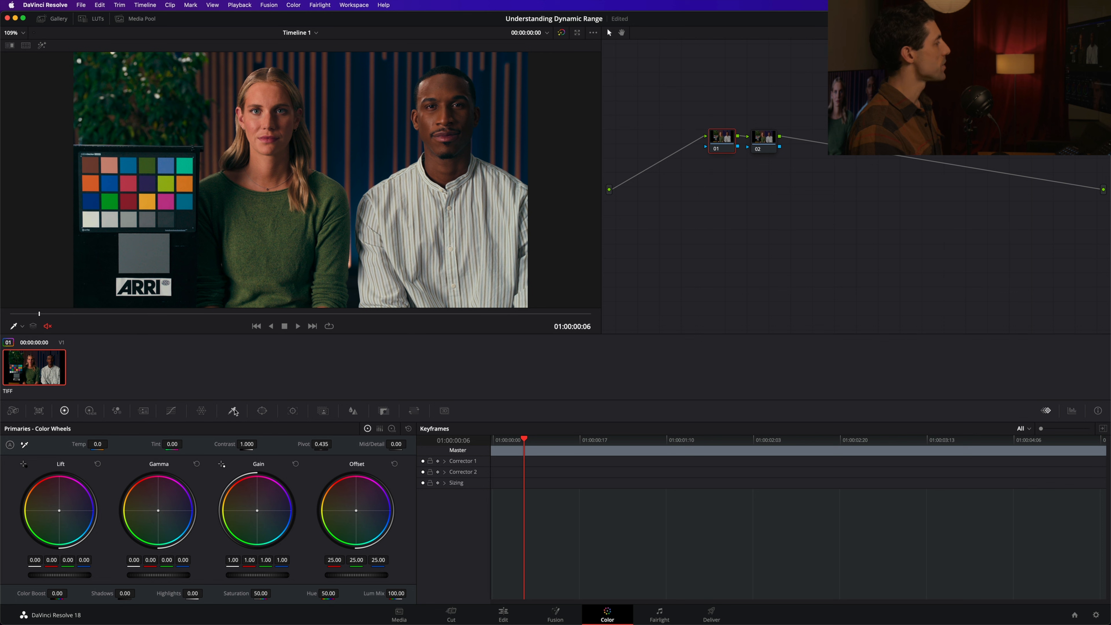
# Try a softened circular window around the woman's face on a new third node, and delete that node.
pyautogui.click(233, 410)
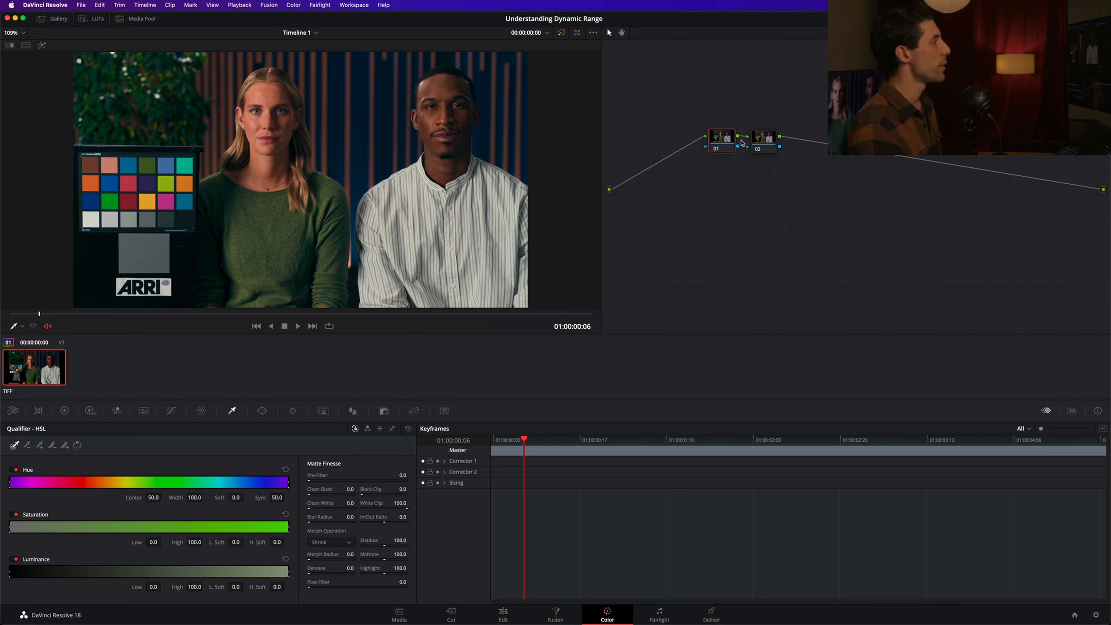
pyautogui.hotkey('alt', 'c')
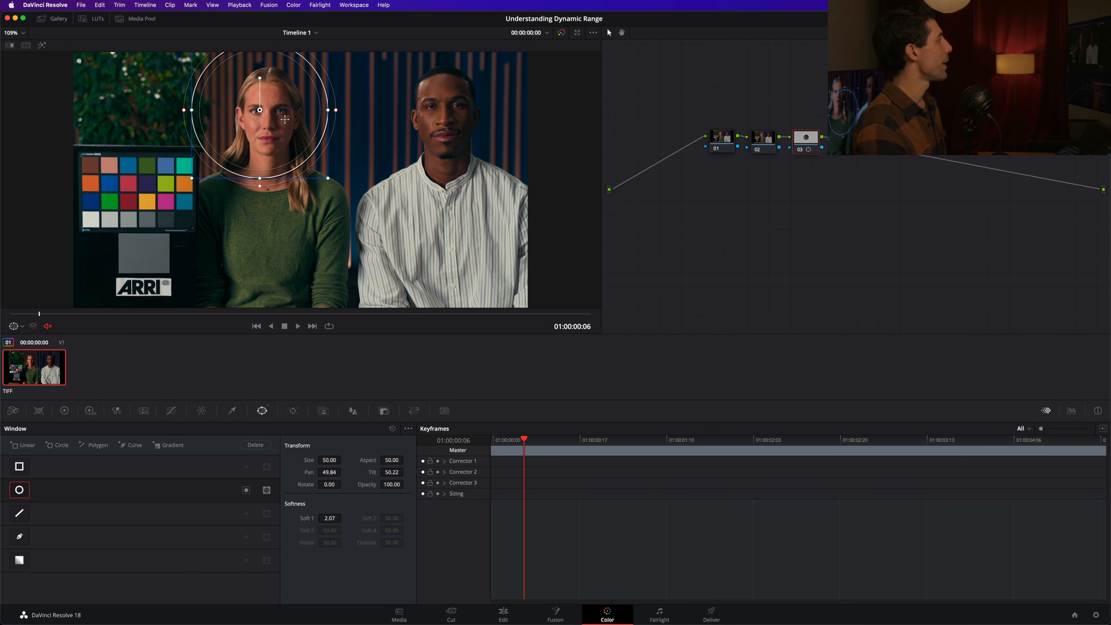
pyautogui.moveTo(285, 120); pyautogui.dragTo(352, 130)
pyautogui.moveTo(331, 133); pyautogui.dragTo(354, 124)
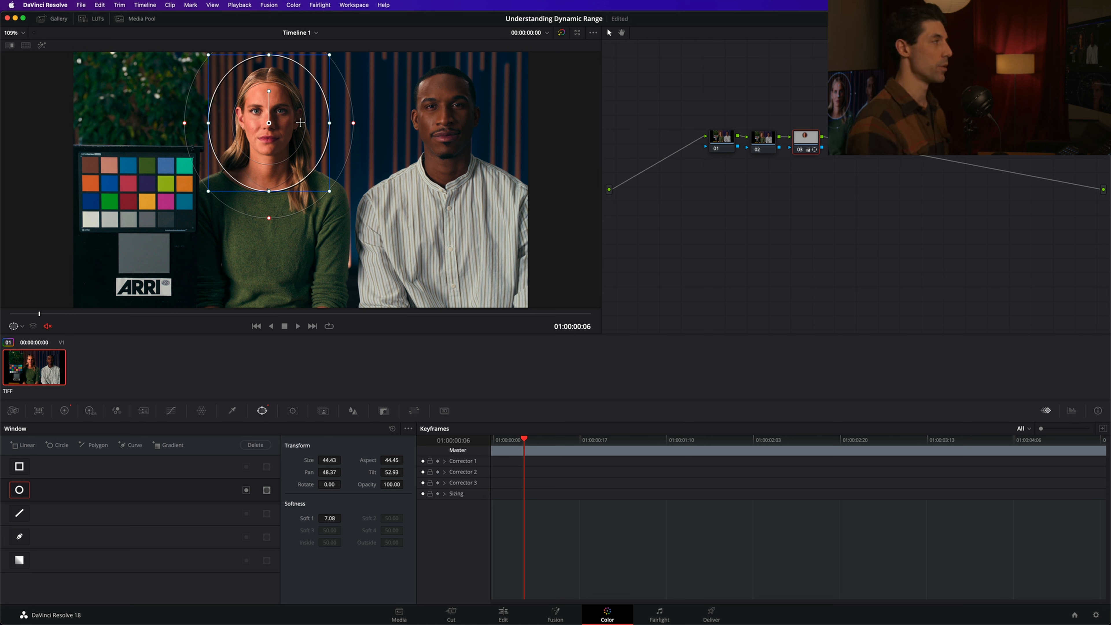
pyautogui.moveTo(274, 129); pyautogui.dragTo(262, 235)
pyautogui.press('Delete')
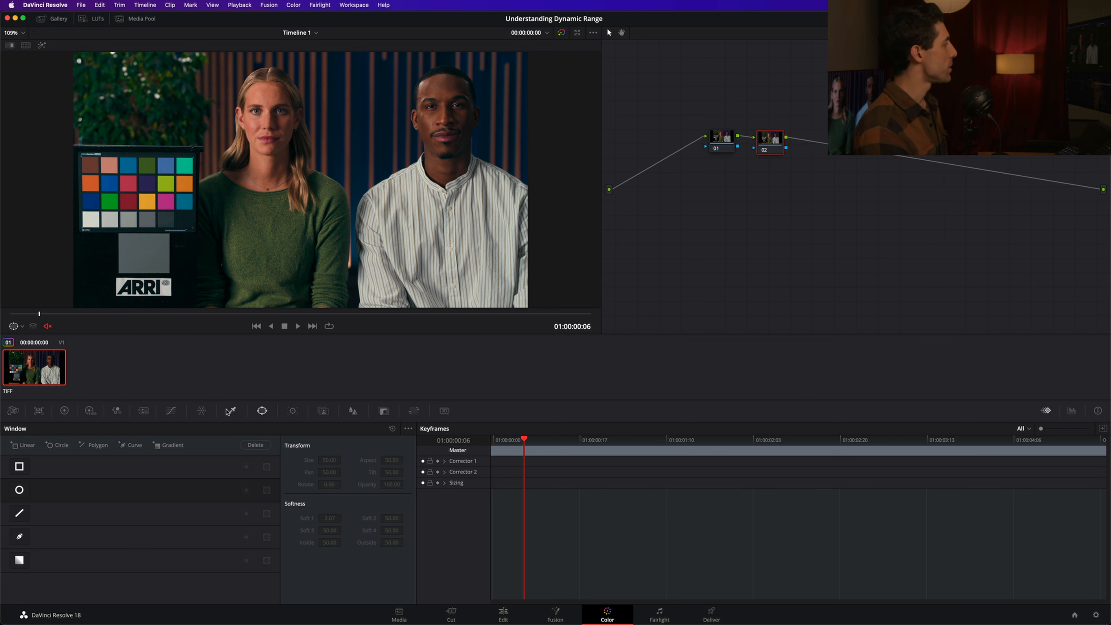
# Qualify node 02 by luminance with Low at 54.8 and low softness at 3.0, previewing the selection in Highlight mode.
pyautogui.click(232, 411)
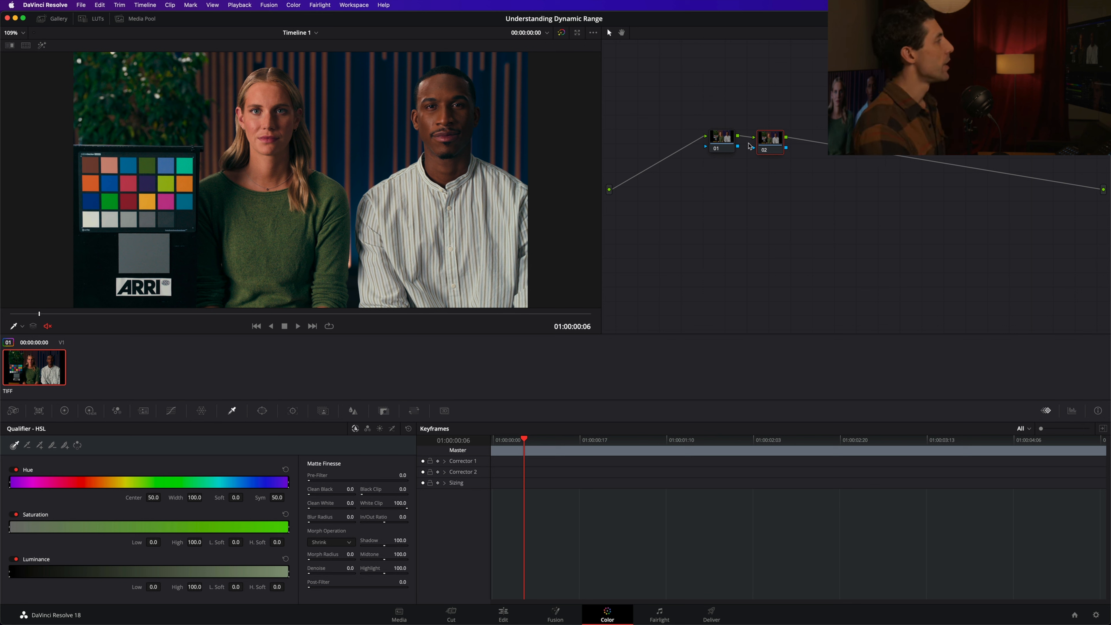
pyautogui.moveTo(771, 143); pyautogui.dragTo(777, 144)
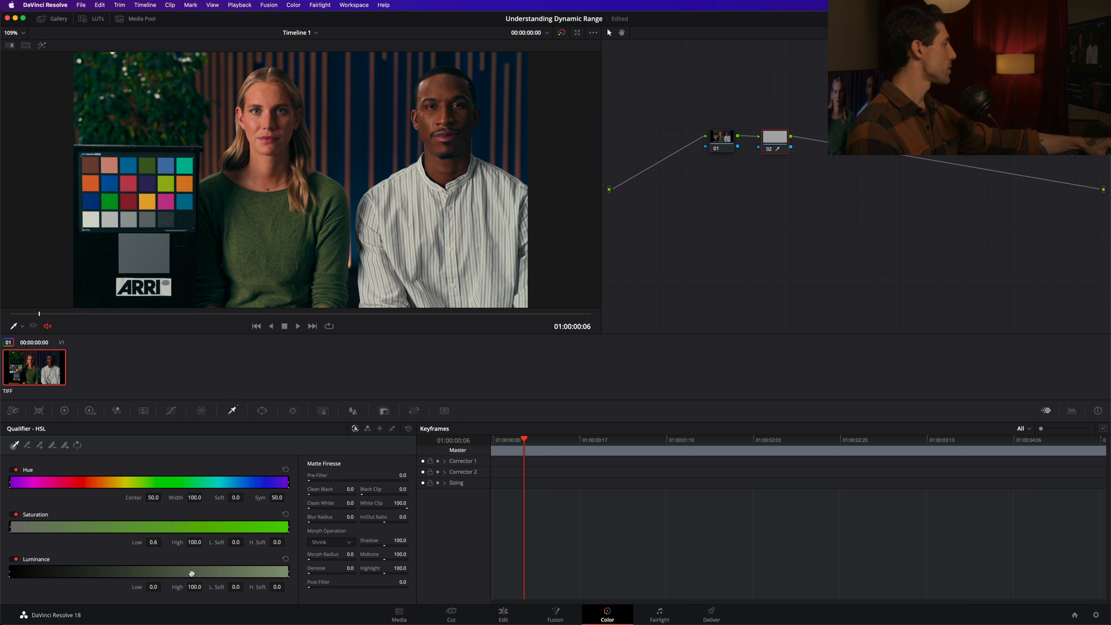
pyautogui.press('super+z')
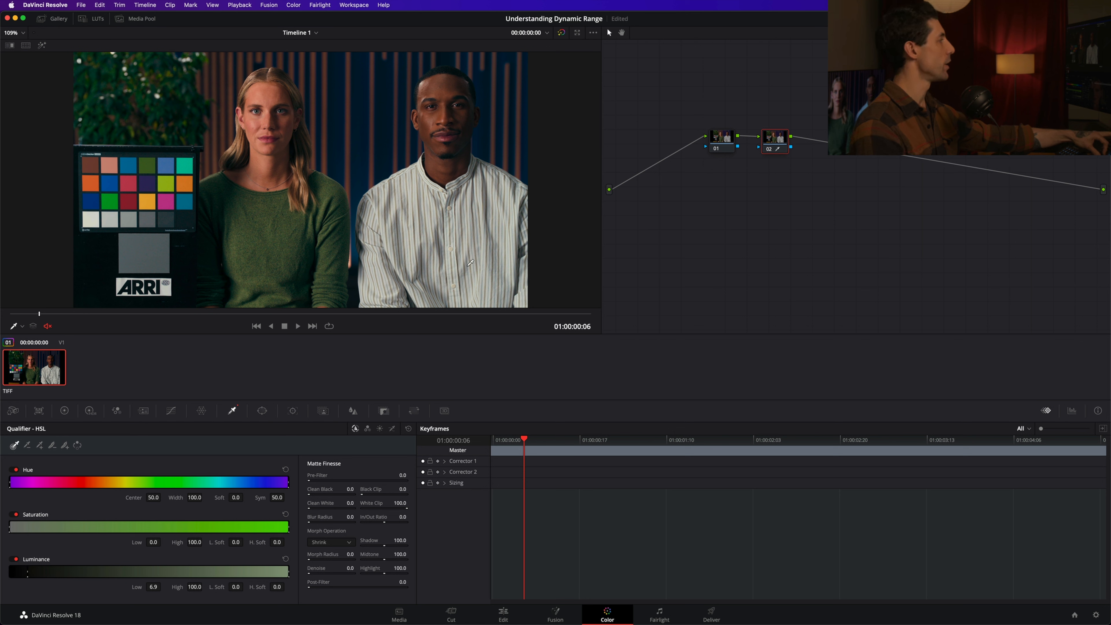
pyautogui.click(42, 46)
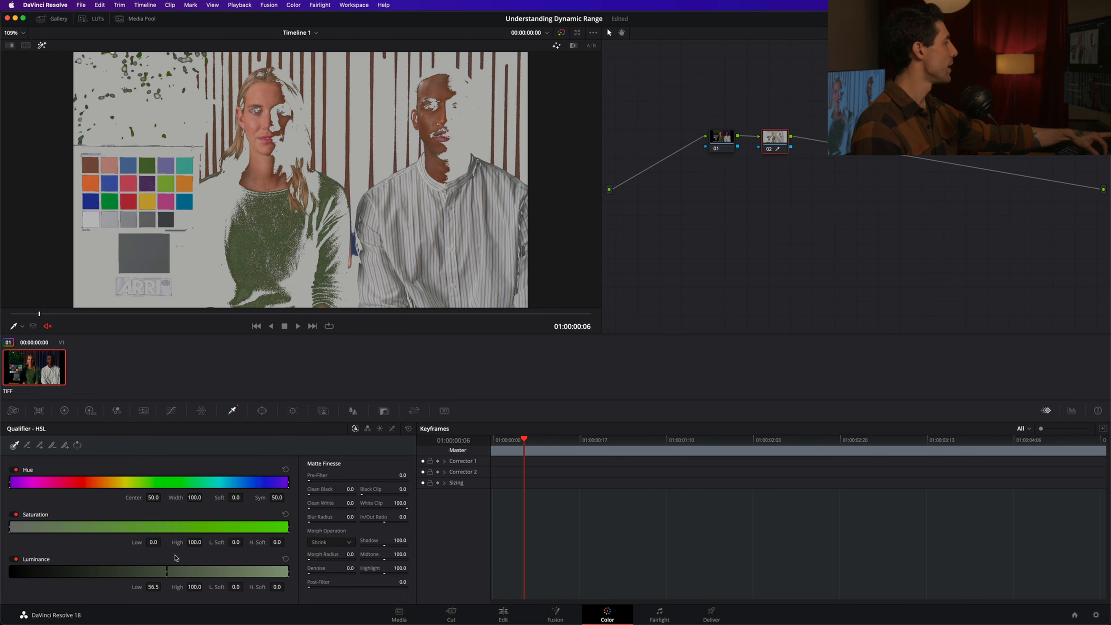
pyautogui.moveTo(174, 567); pyautogui.dragTo(154, 590)
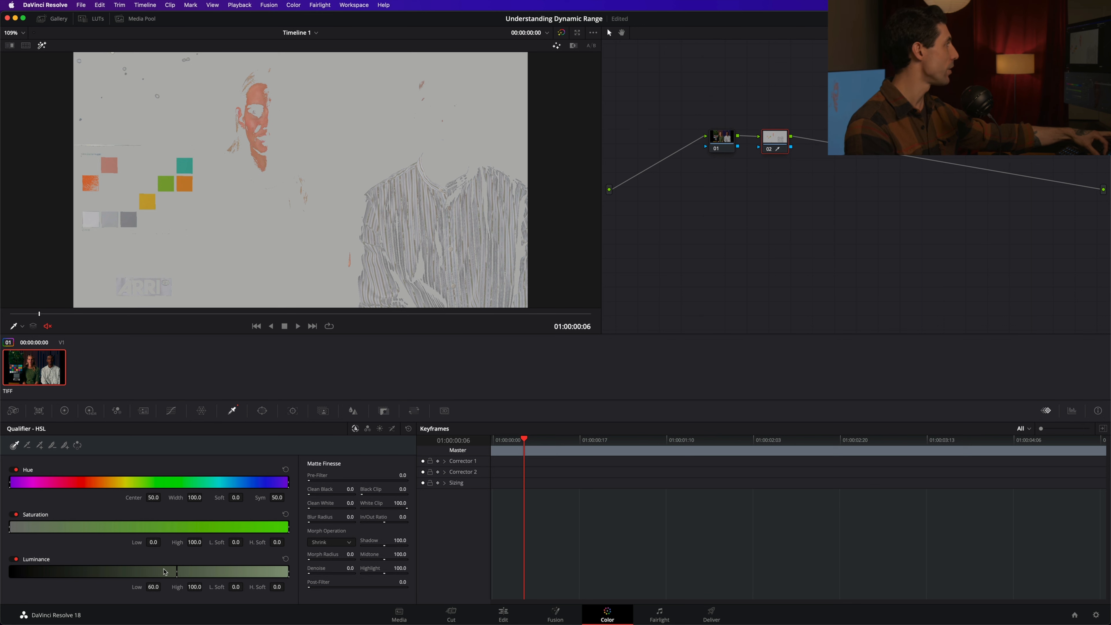
pyautogui.moveTo(164, 572)
pyautogui.mouseDown()
pyautogui.moveTo(127, 578)
pyautogui.moveTo(105, 557)
pyautogui.moveTo(116, 556)
pyautogui.moveTo(102, 571)
pyautogui.moveTo(162, 571)
pyautogui.mouseUp()
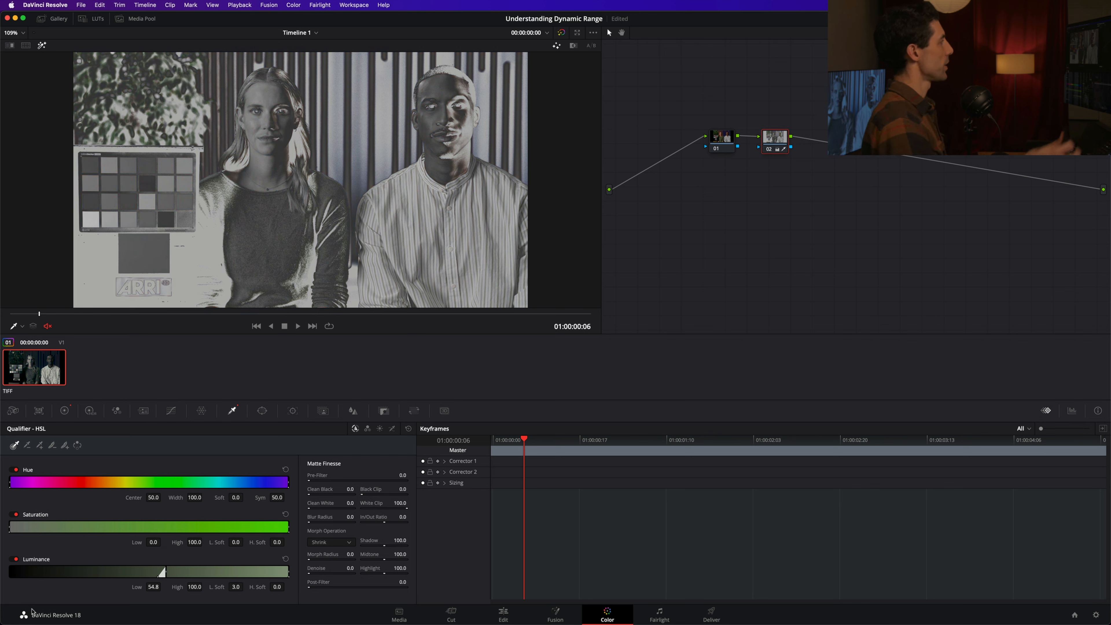
# Leave the highlight preview and compare the image with and without node 02's desaturated selection.
pyautogui.hotkey('shift', 'h')
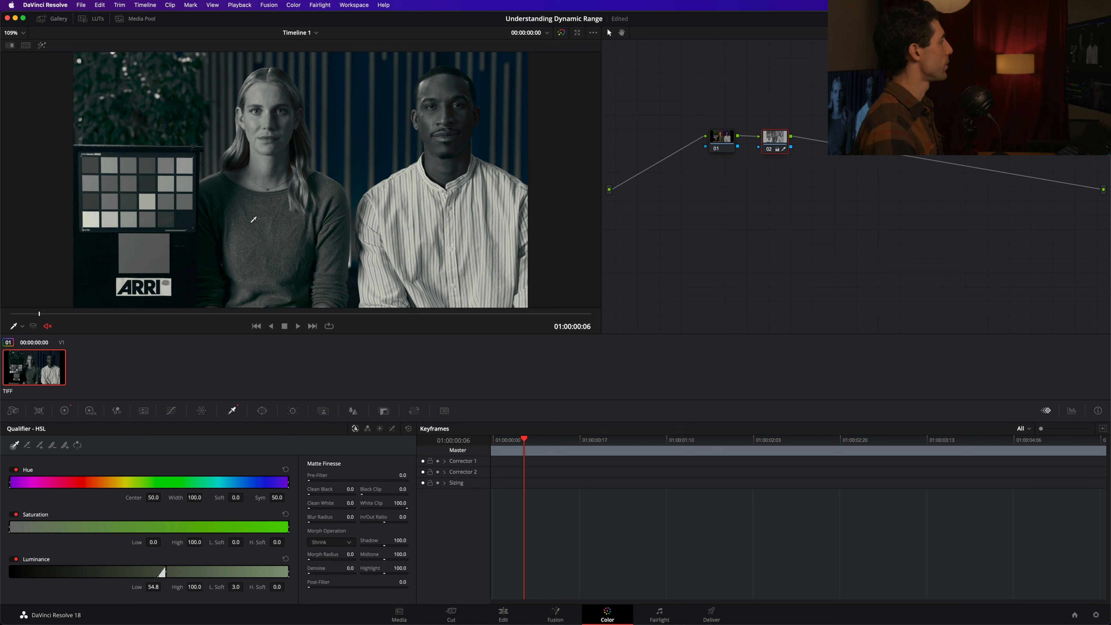
pyautogui.hotkey('ctrl', 'd')
pyautogui.hotkey('ctrl', 'd')
pyautogui.hotkey('ctrl', 'd')
pyautogui.hotkey('ctrl', 'd')
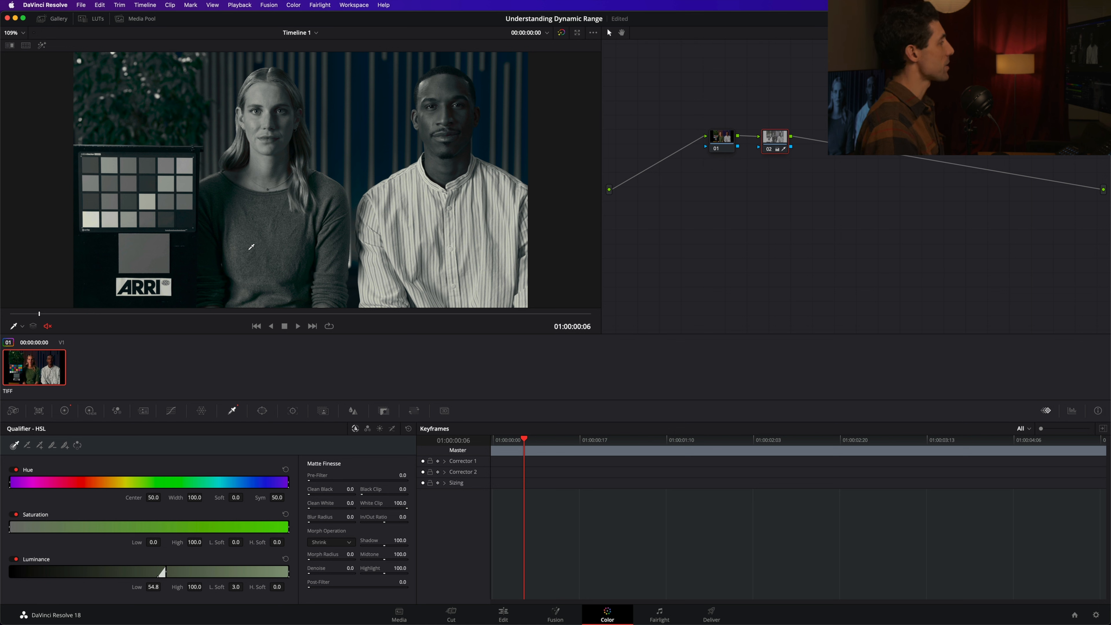
pyautogui.hotkey('ctrl', 'd')
pyautogui.hotkey('ctrl', 'd')
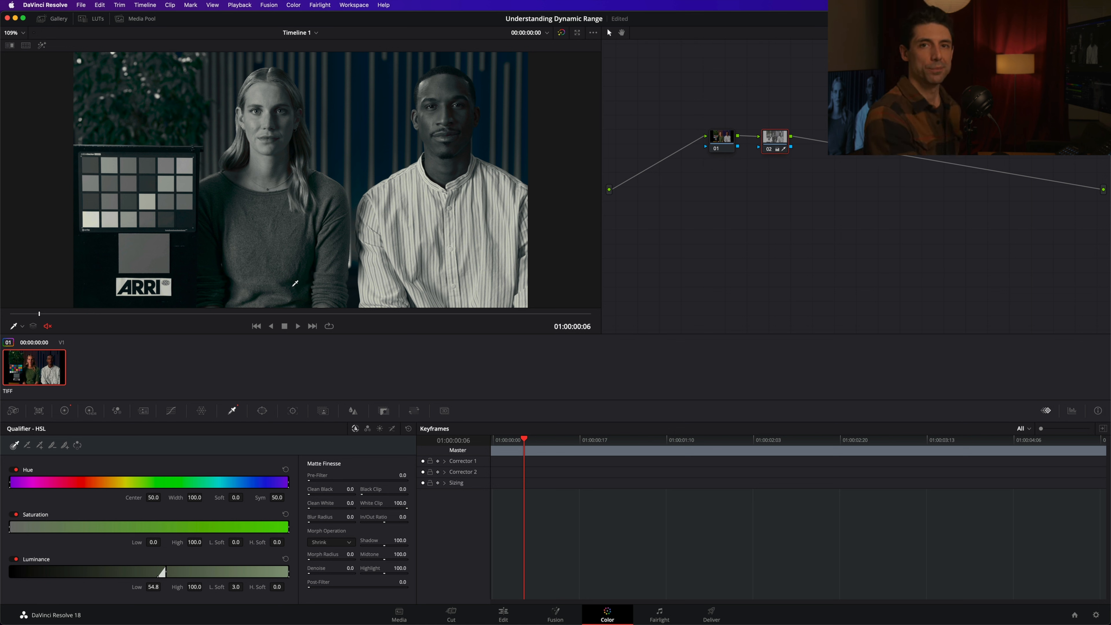
pyautogui.hotkey('ctrl', 'd')
pyautogui.hotkey('ctrl', 'd')
pyautogui.hotkey('ctrl', 'd')
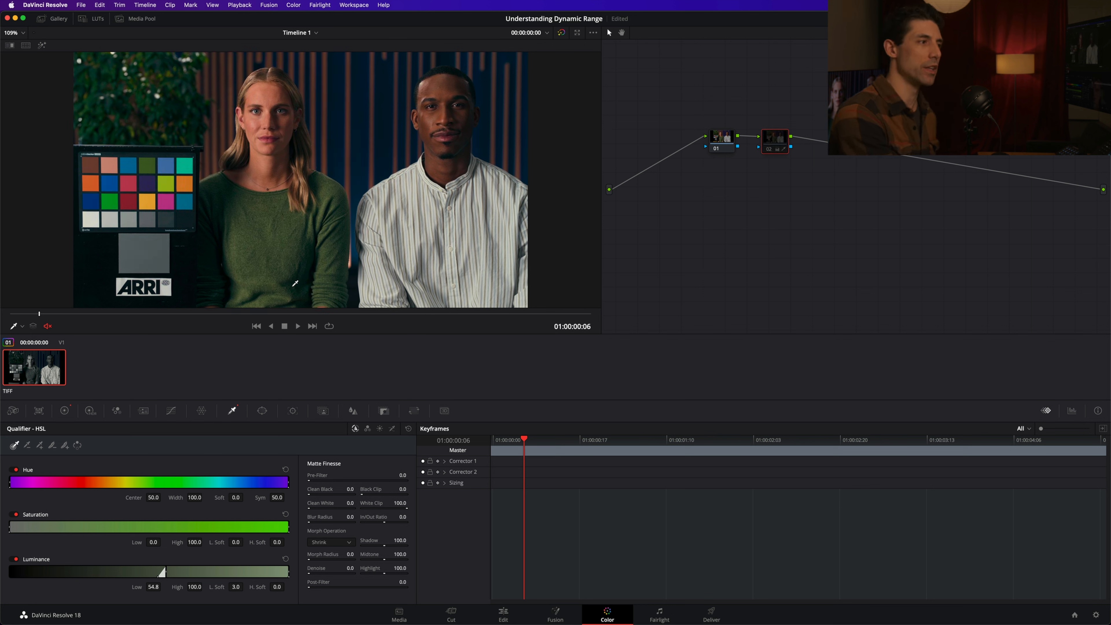
pyautogui.hotkey('ctrl', 'd')
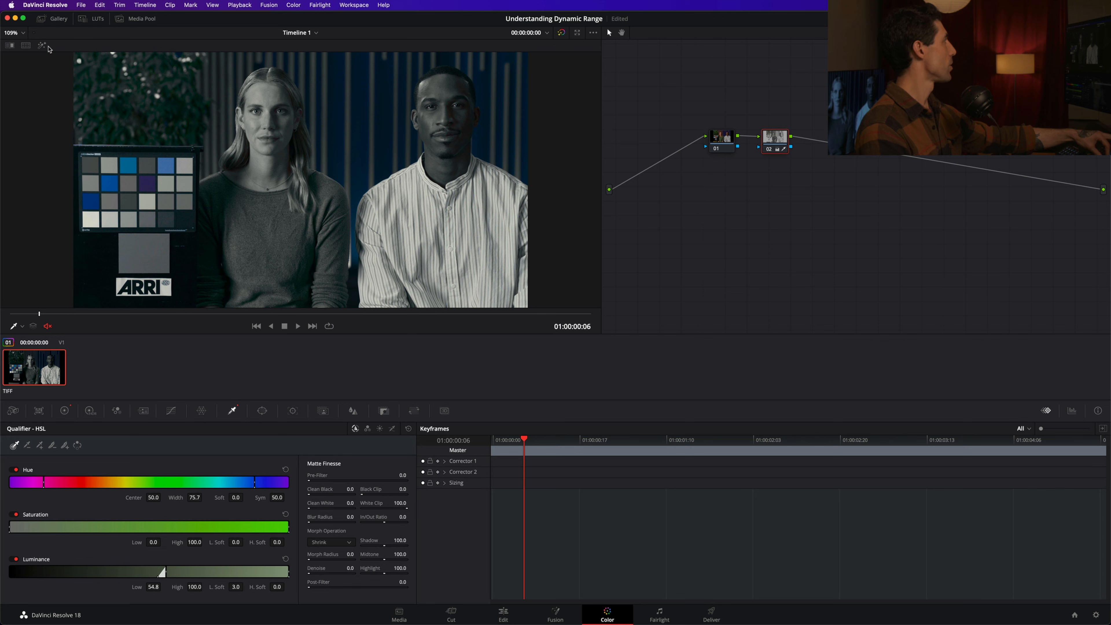
# Narrow the hue qualifier to a width of 8.2 around green while previewing the selection in Highlight mode.
pyautogui.click(42, 45)
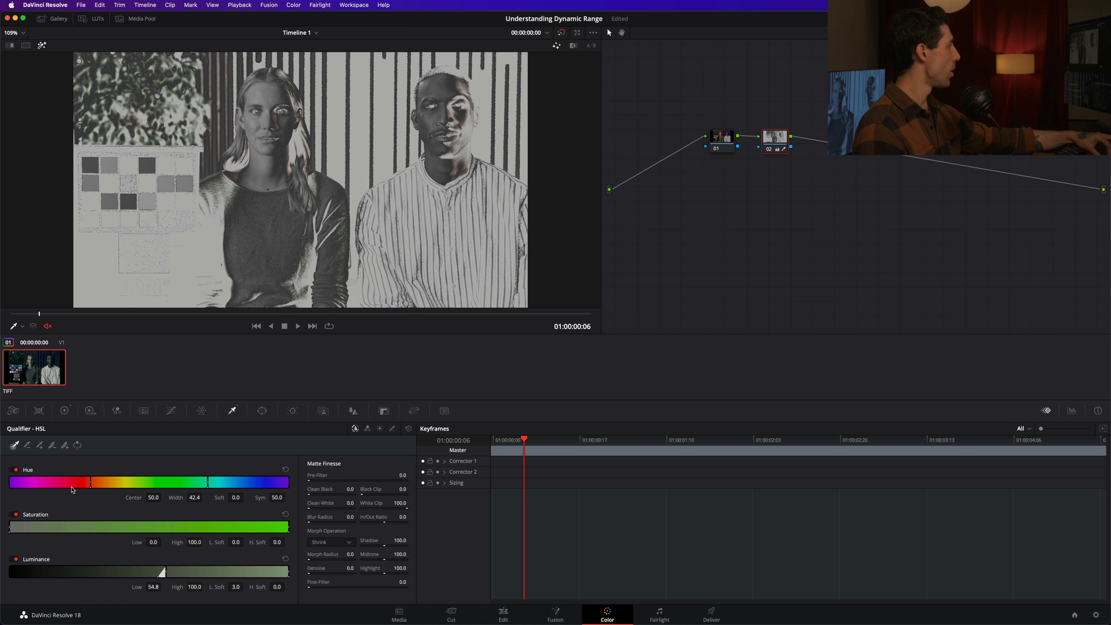
pyautogui.moveTo(73, 490); pyautogui.dragTo(118, 496)
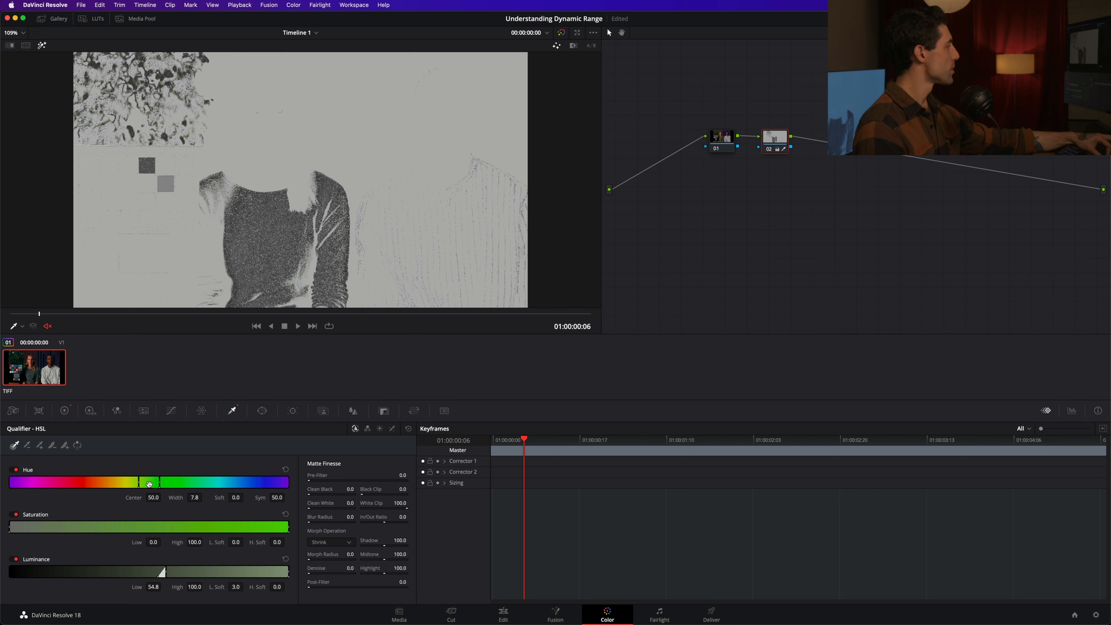
pyautogui.click(147, 485)
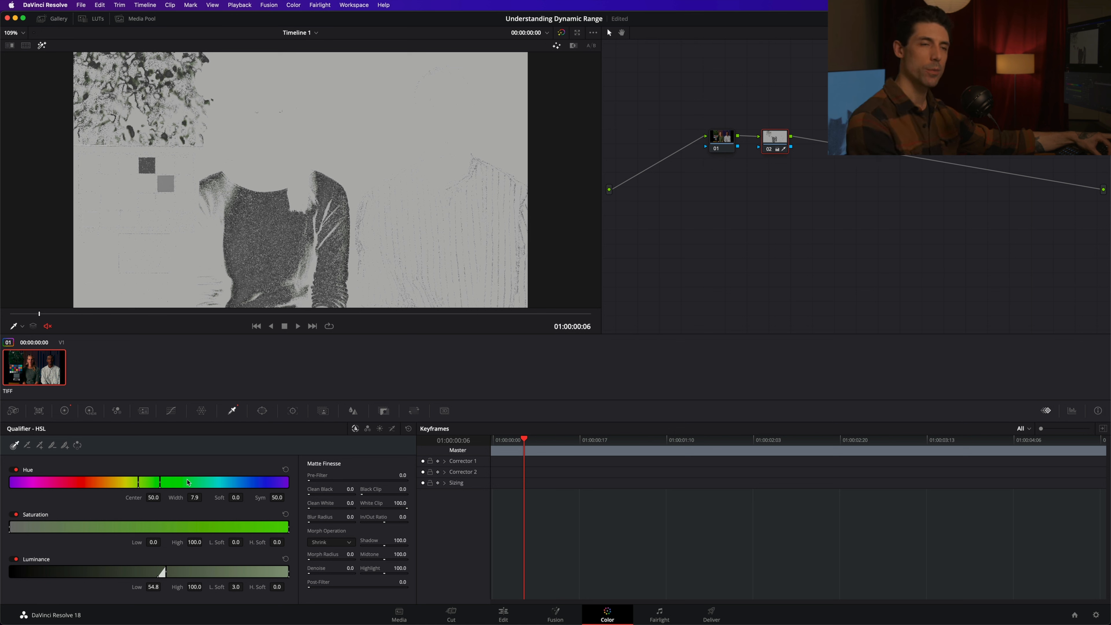
pyautogui.moveTo(179, 481); pyautogui.dragTo(177, 487)
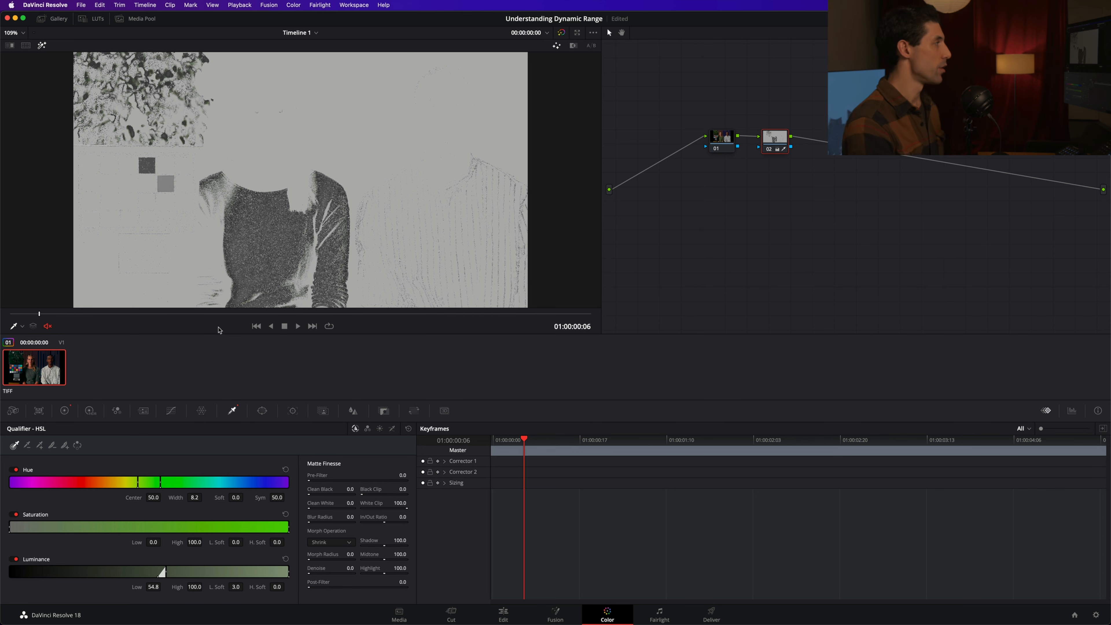
# Remove the luminance low softness and darken the selected green sweater by lowering Gamma to about -0.16.
pyautogui.hotkey('shift', 'h')
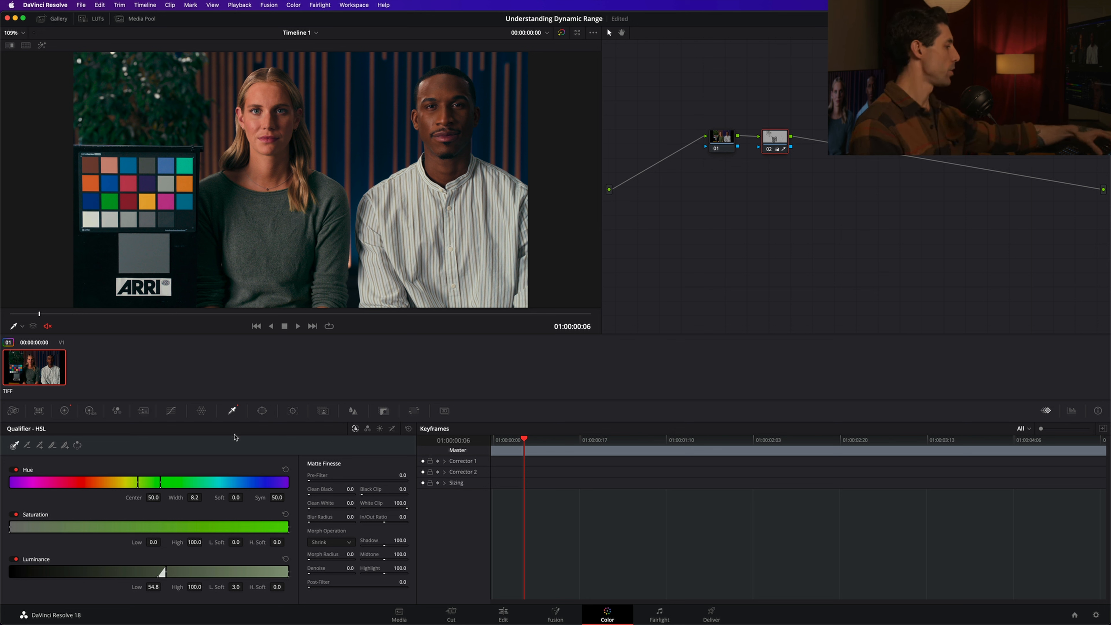
pyautogui.press('super+z')
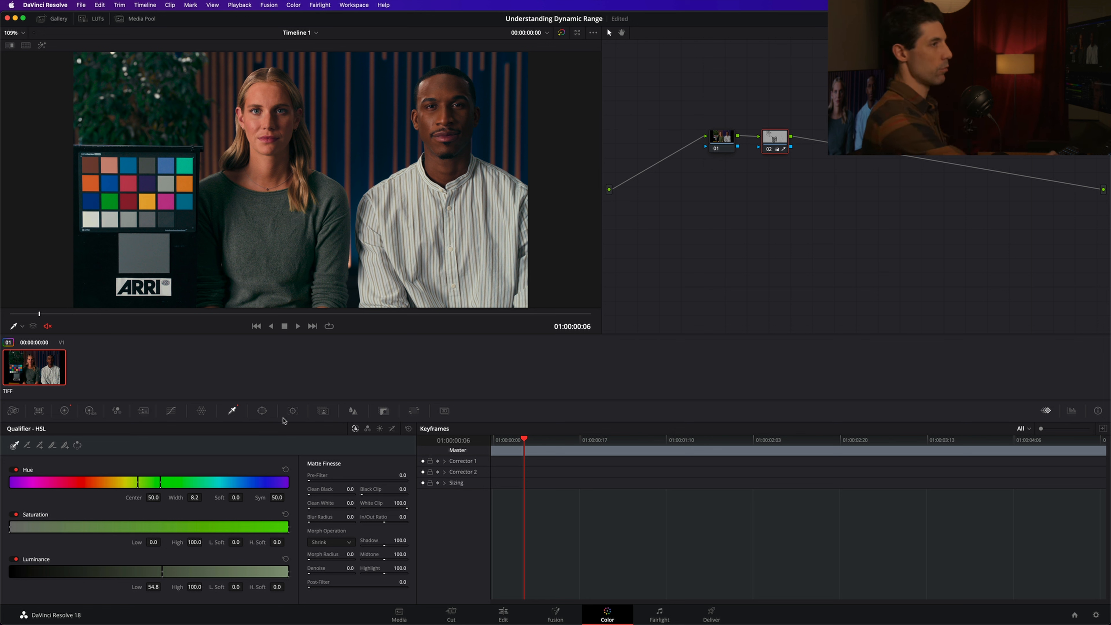
pyautogui.press('super+z')
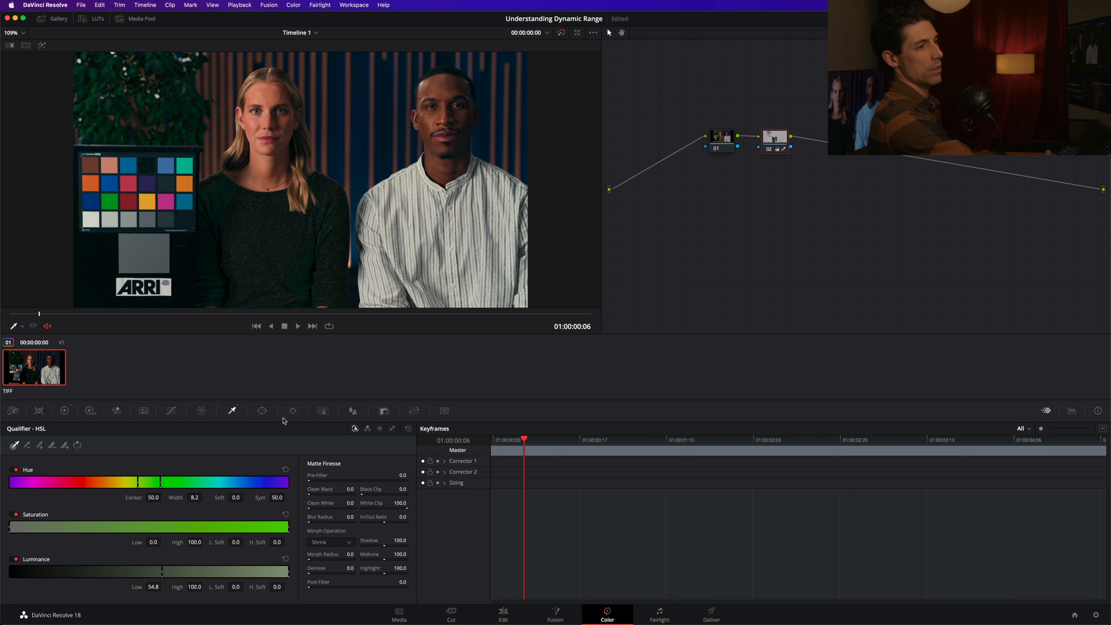
# Examine the sweater's fabric up close, comparing it with and without node 02's correction.
pyautogui.press('super+d')
pyautogui.press('super+d')
pyautogui.press('super+d')
pyautogui.press('super+d')
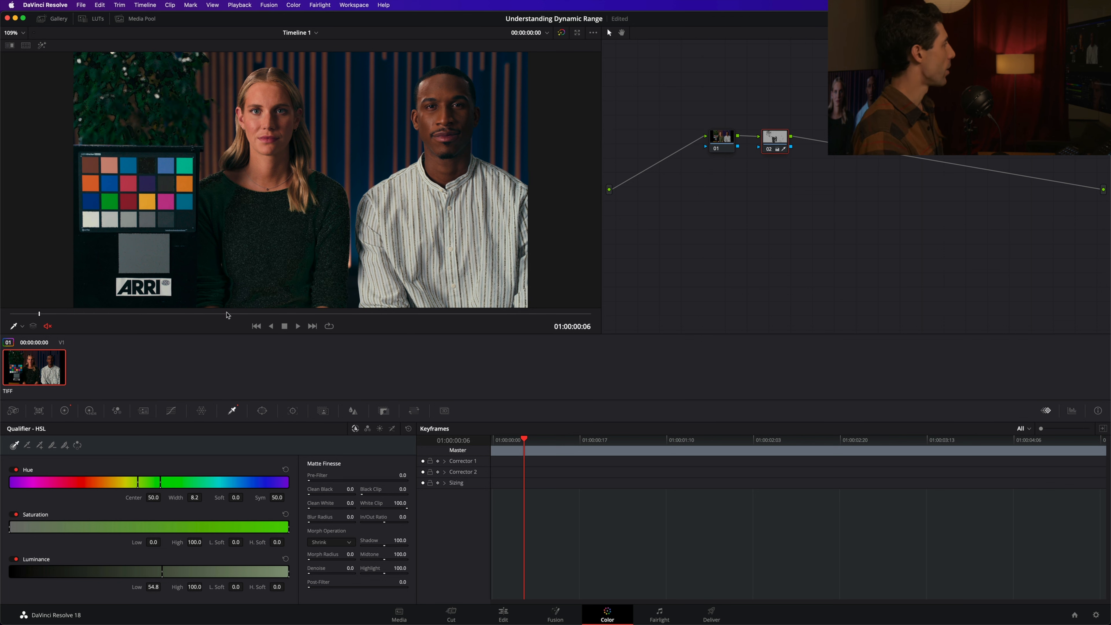
pyautogui.scroll(4, 278, 227)
pyautogui.scroll(7, 277, 228)
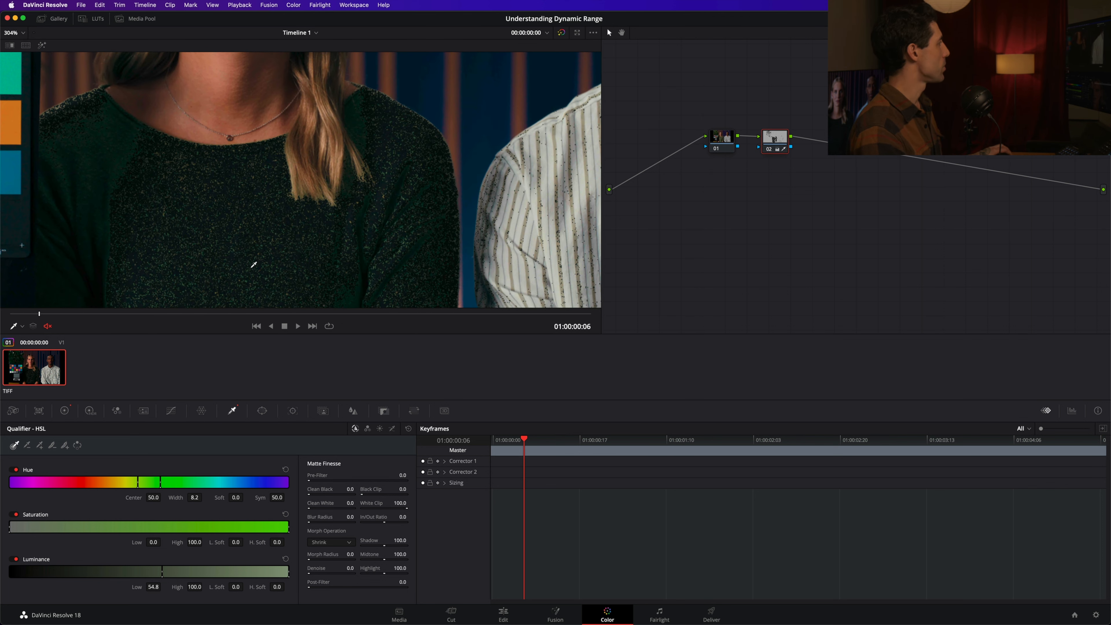
pyautogui.press('super+d')
pyautogui.press('super+d')
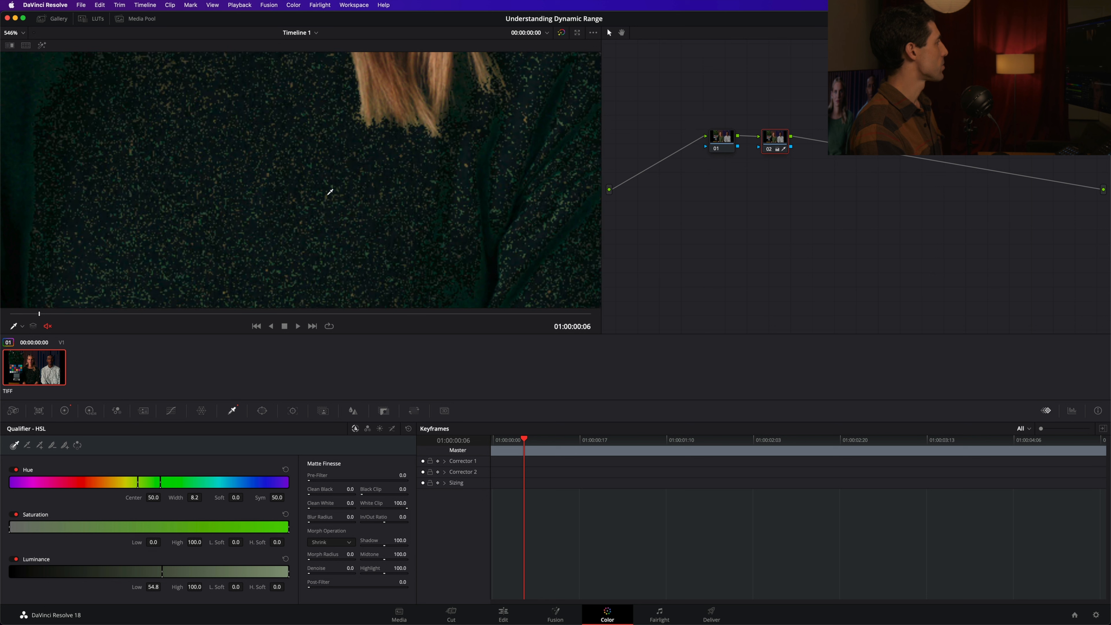
pyautogui.hotkey('shift', 'h')
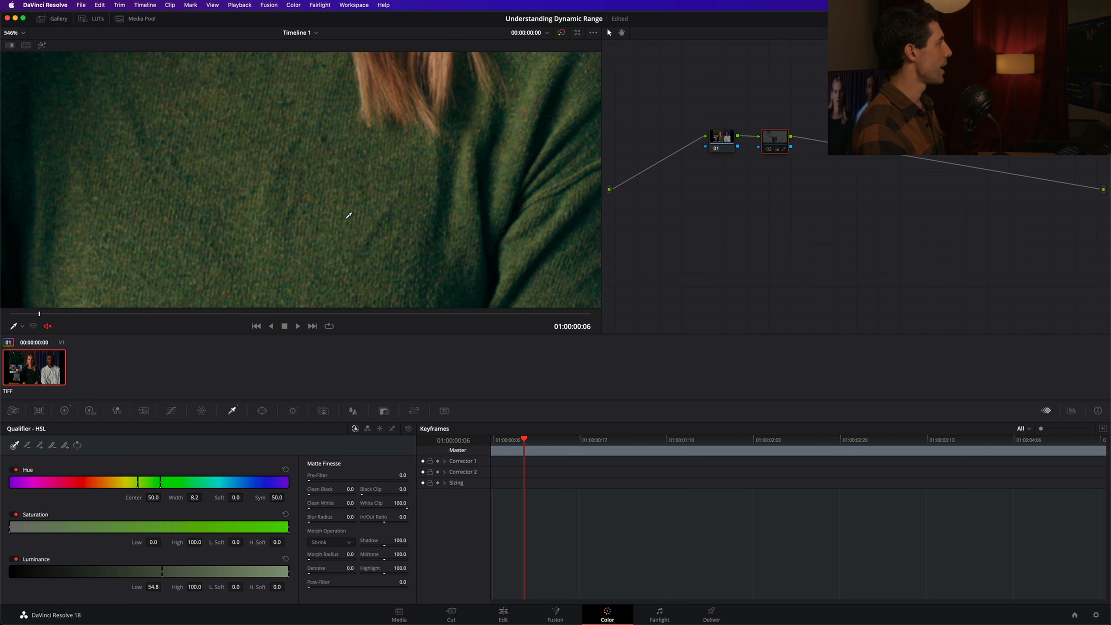
pyautogui.hotkey('shift', 'h')
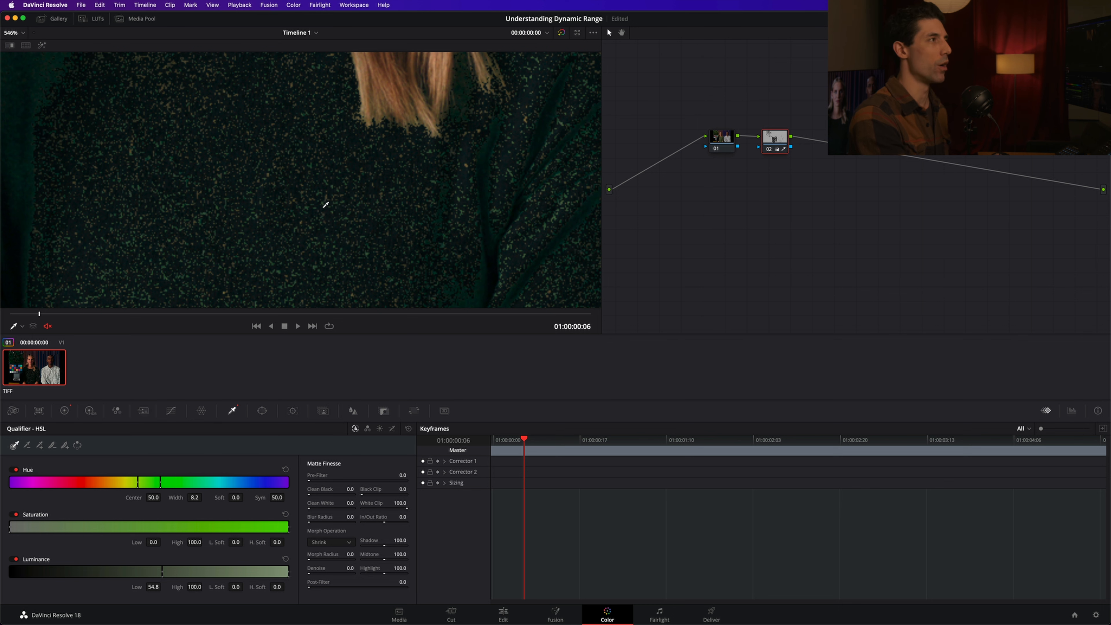
pyautogui.hotkey('shift', 'h')
pyautogui.hotkey('shift', 'h')
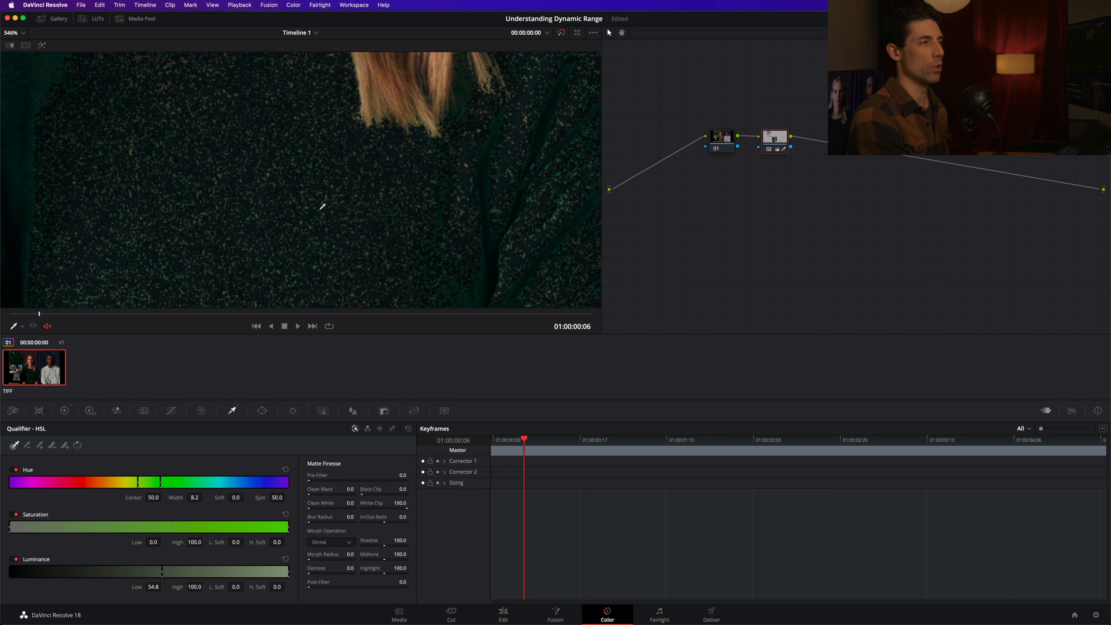
pyautogui.hotkey('shift', 'h')
pyautogui.hotkey('shift', 'h')
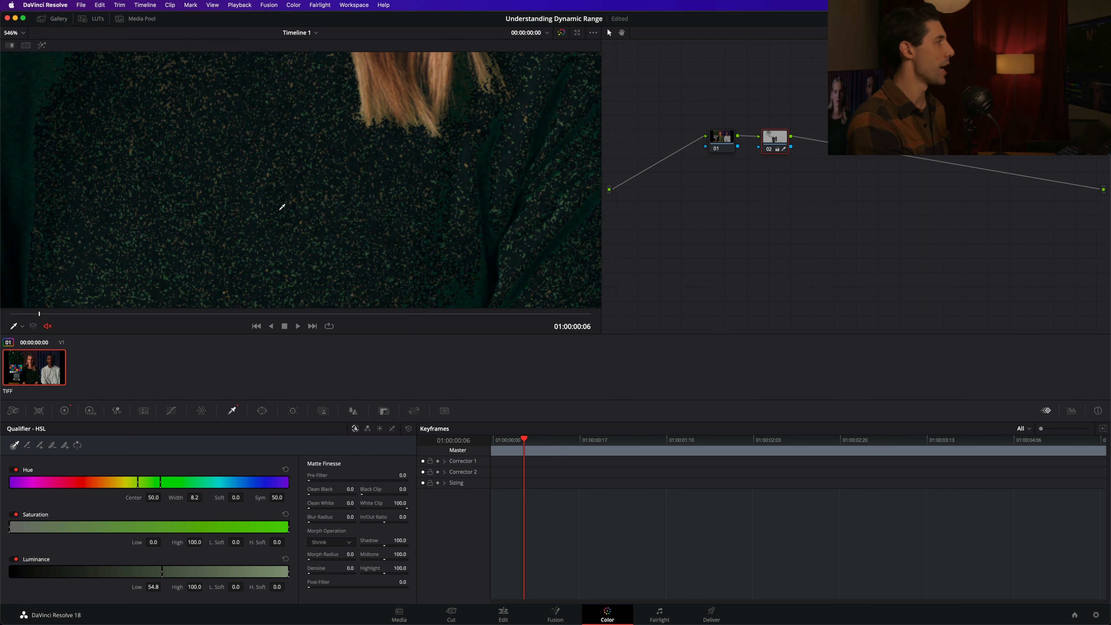
pyautogui.hotkey('shift', 'h')
pyautogui.hotkey('shift', 'h')
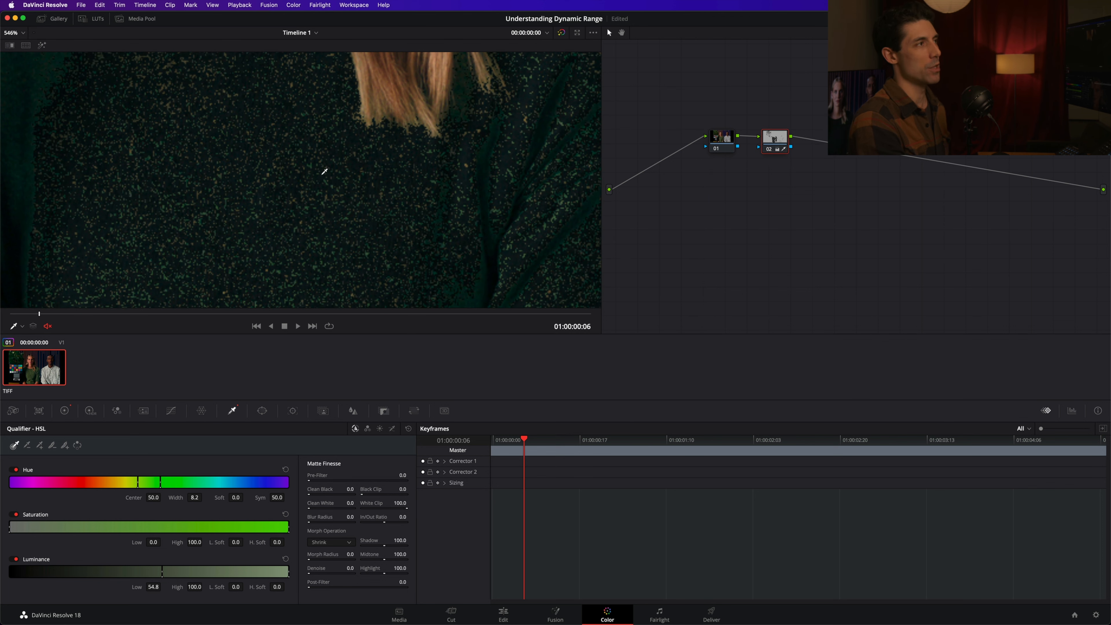
pyautogui.hotkey('shift', 'h')
pyautogui.hotkey('shift', 'h')
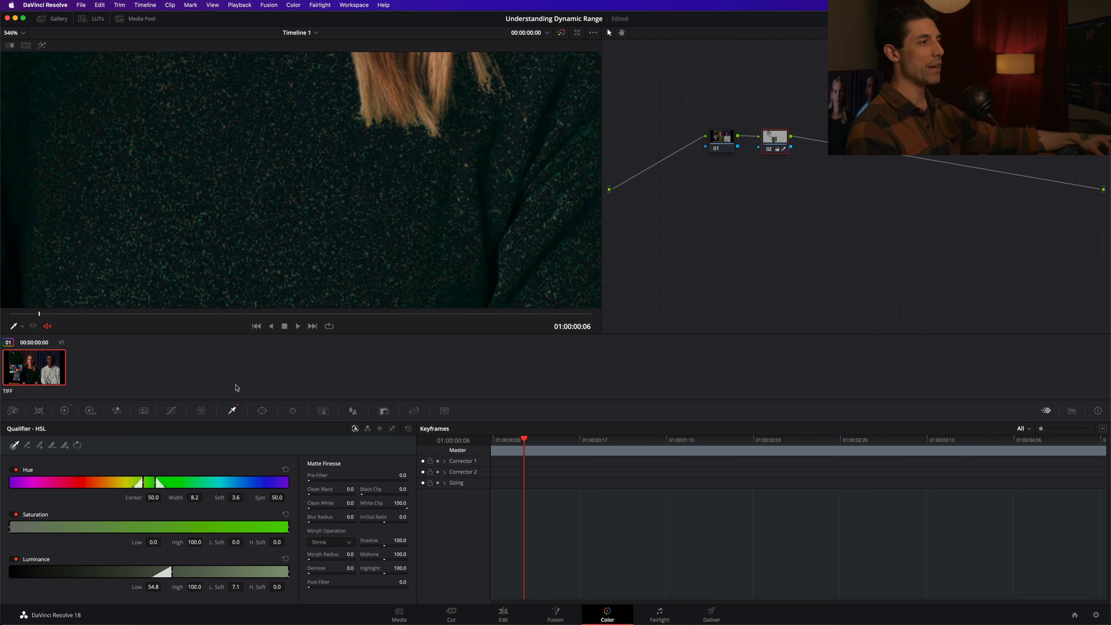
# Soften the sweater key with hue width 12.1, hue softness 4.7 and luminance low softness 8.7, and check the whole frame.
pyautogui.moveTo(236, 386)
pyautogui.mouseDown()
pyautogui.moveTo(224, 391)
pyautogui.moveTo(234, 393)
pyautogui.mouseUp()
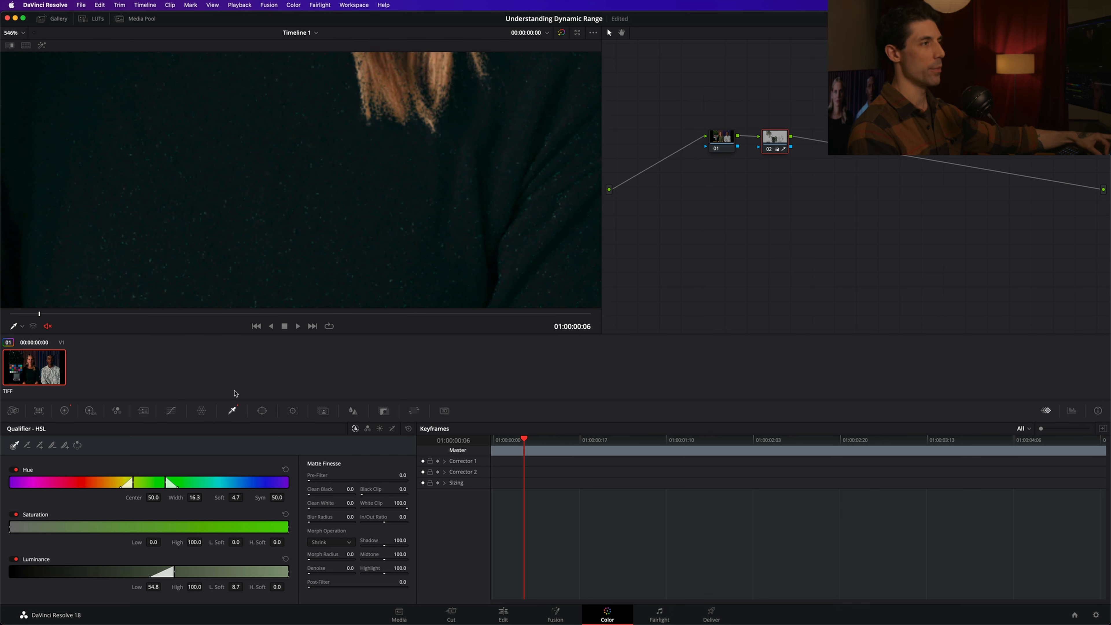
pyautogui.moveTo(240, 392); pyautogui.dragTo(186, 442)
pyautogui.click(64, 411)
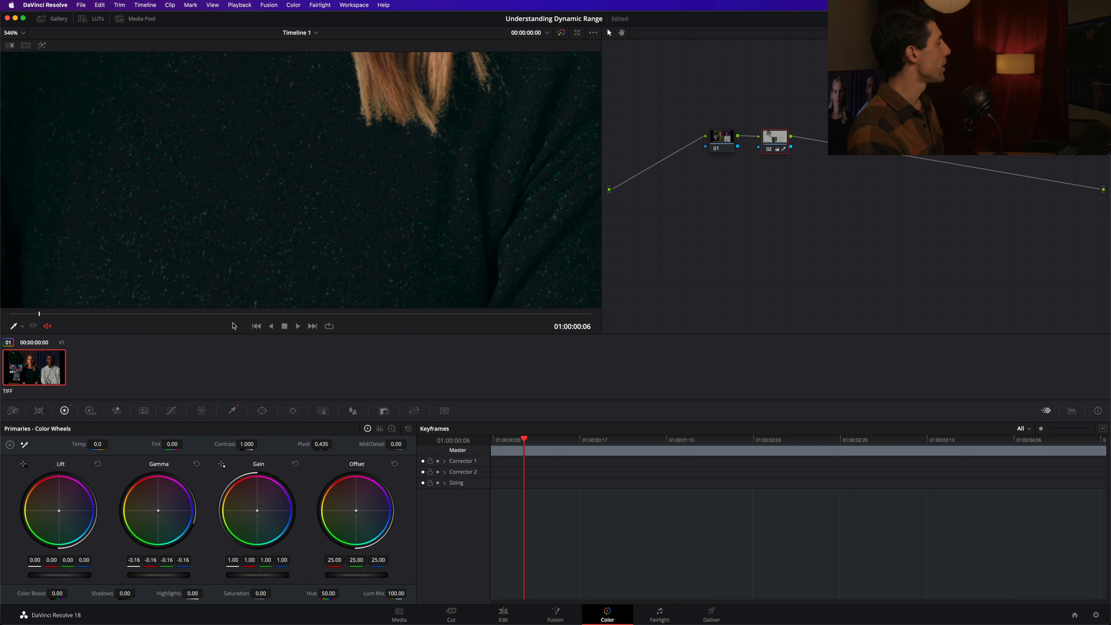
pyautogui.click(234, 413)
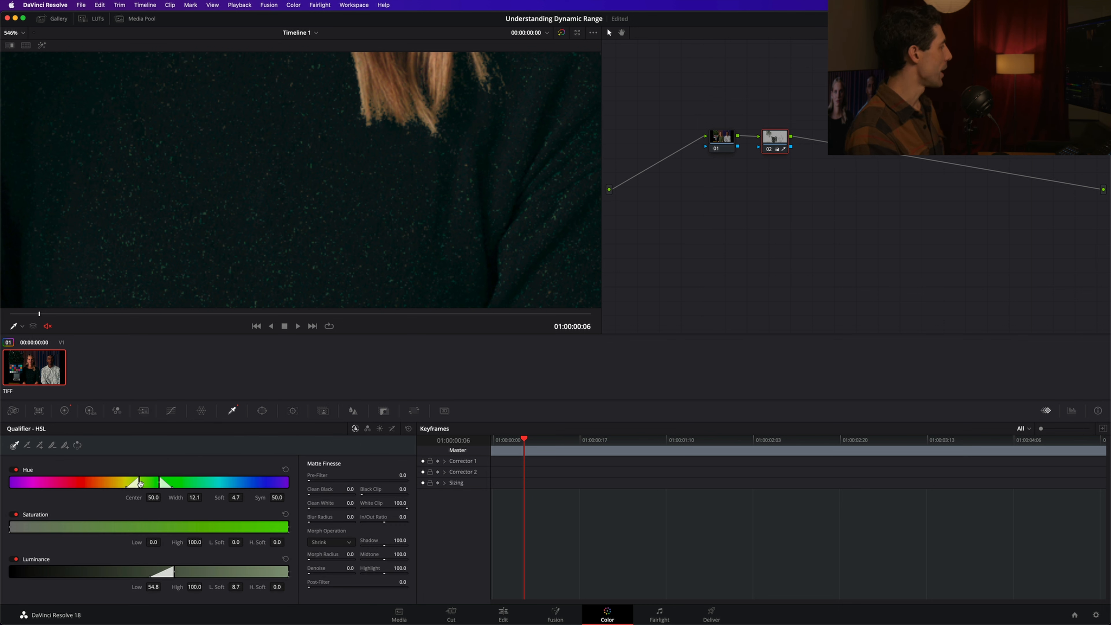
pyautogui.hotkey('shift', 'z')
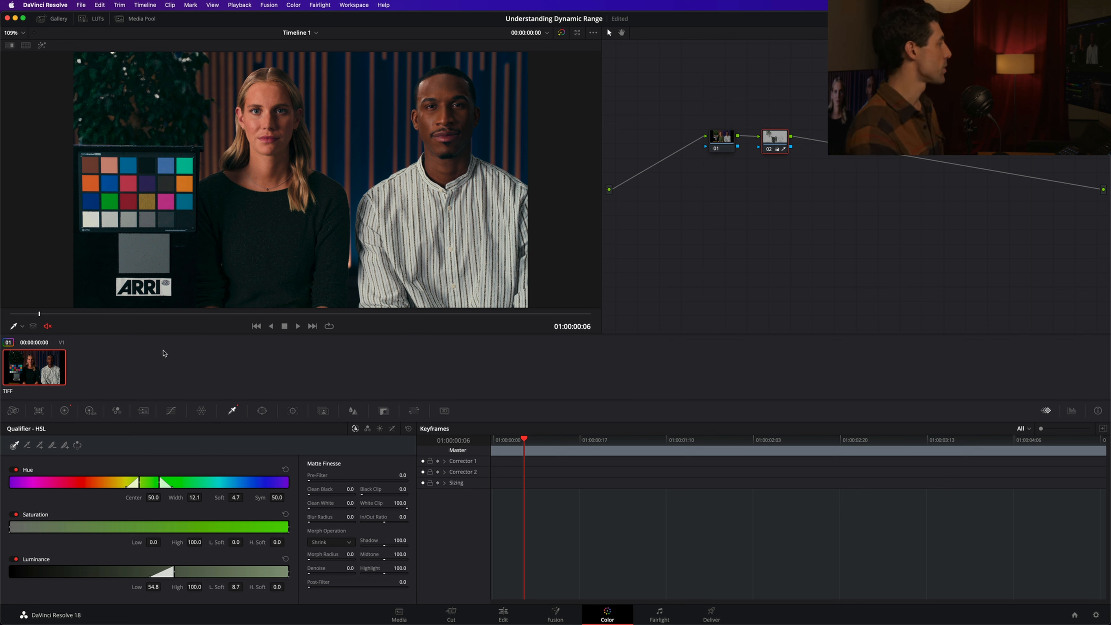
# Try restricting the sweater key by saturation, with high at 0.5 and high softness at 1.9, comparing the Highlight preview with the graded image.
pyautogui.moveTo(768, 144); pyautogui.dragTo(773, 141)
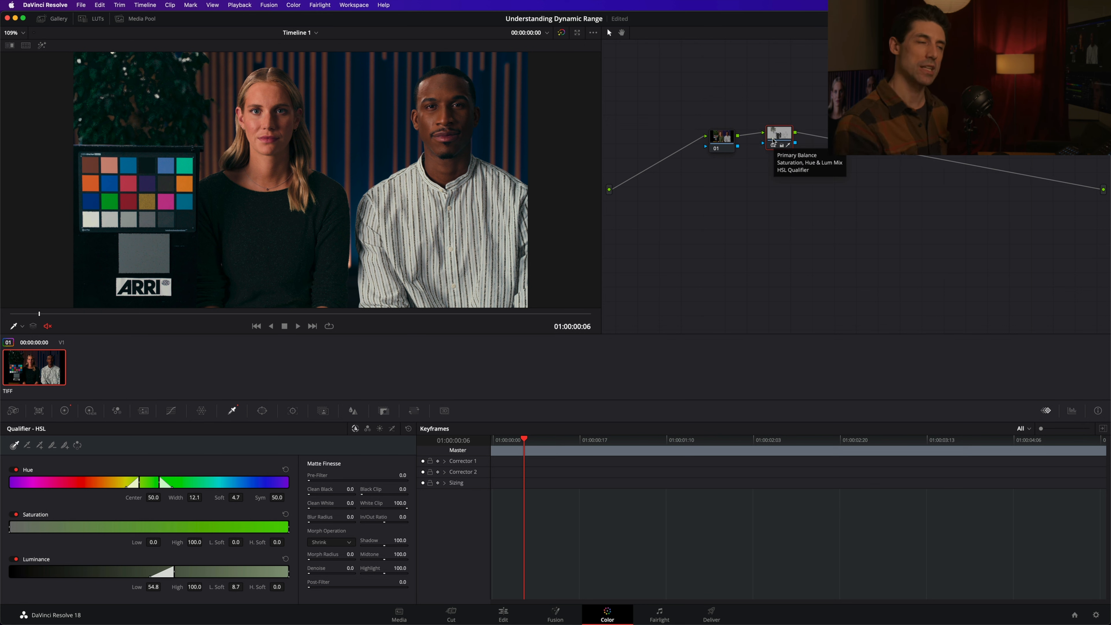
pyautogui.hotkey('shift', 'h')
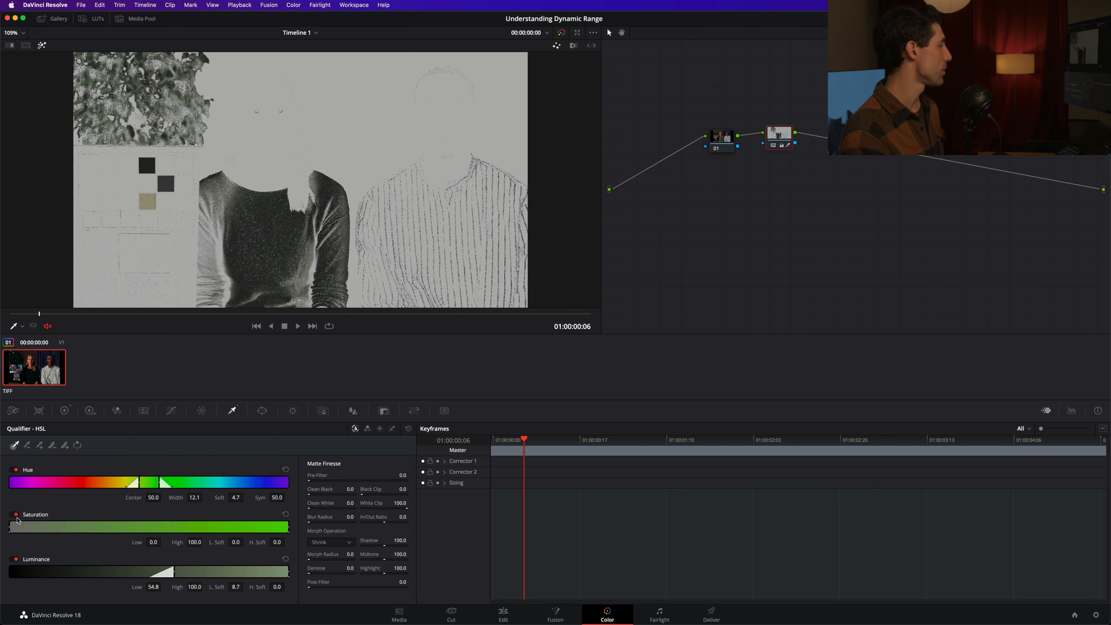
pyautogui.hotkey('shift', 'h')
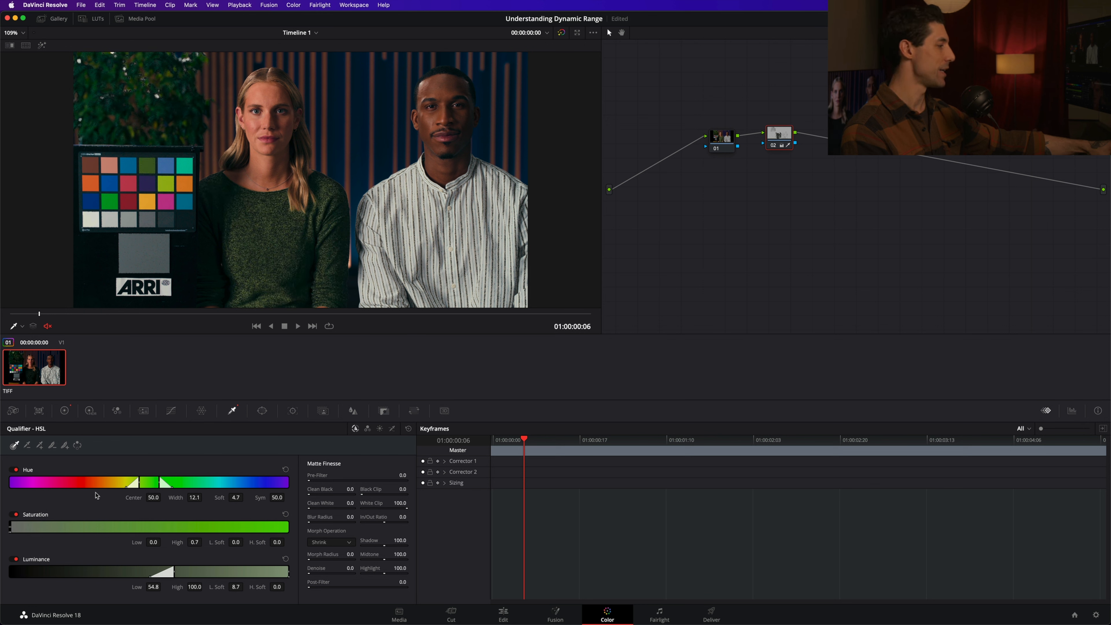
pyautogui.hotkey('shift', 'h')
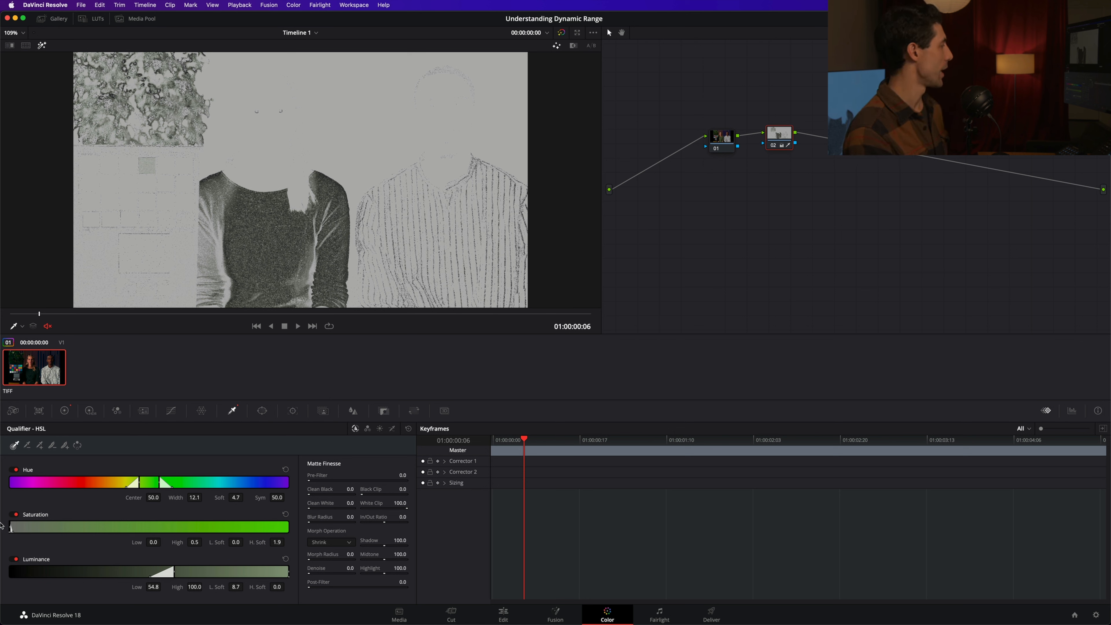
# Disable the saturation qualifier and broaden the sweater key with hue width 26.7, hue softness 3.9 and luminance low 52.9.
pyautogui.click(16, 515)
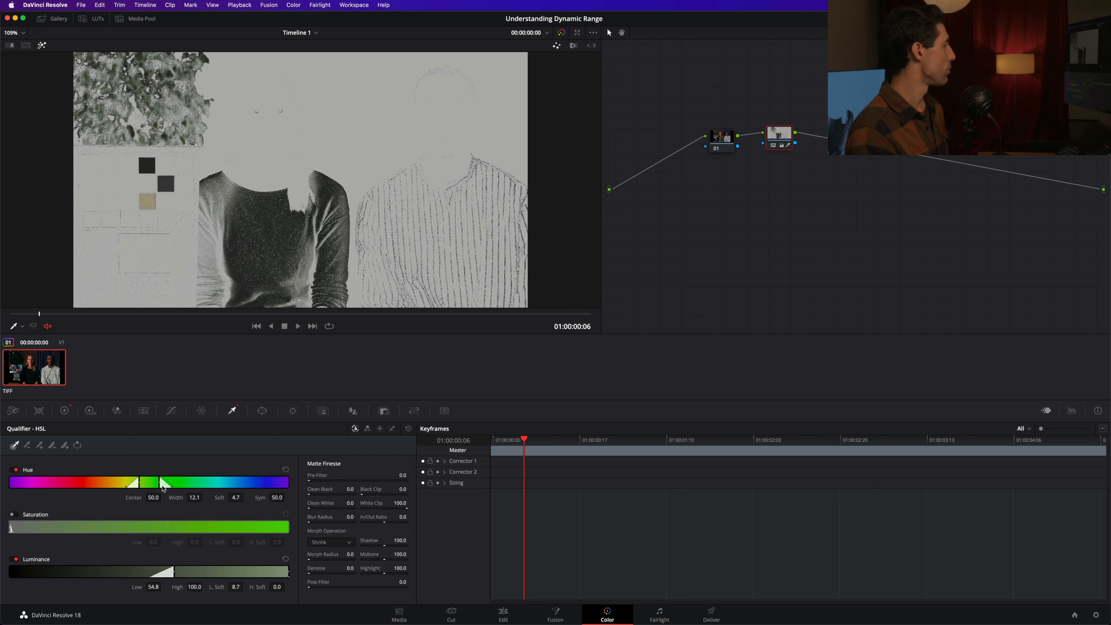
pyautogui.moveTo(163, 489); pyautogui.dragTo(171, 486)
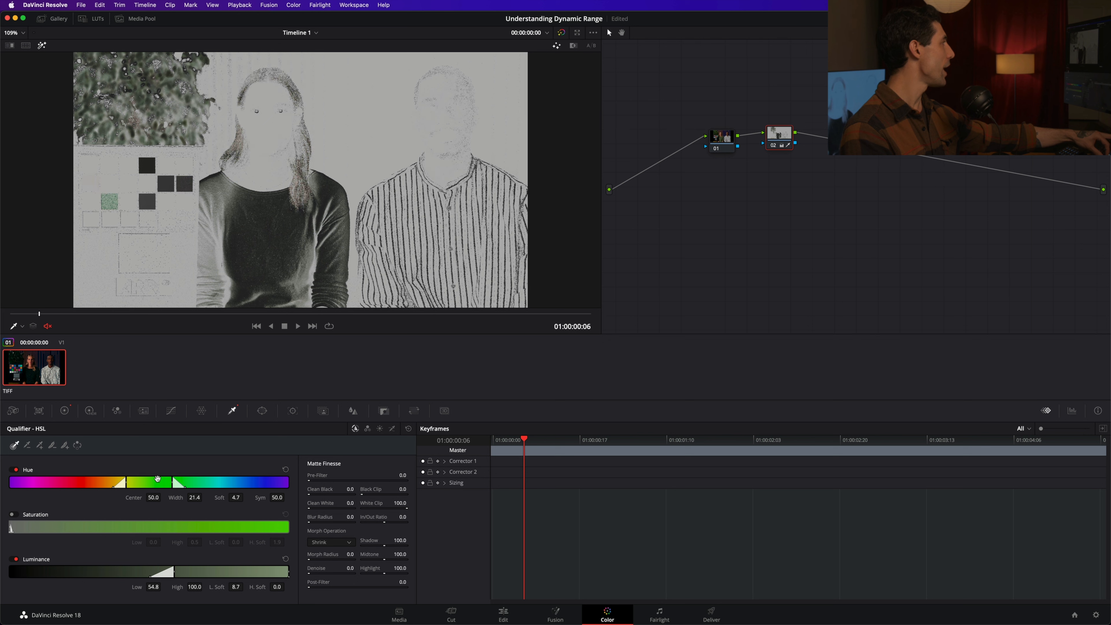
pyautogui.moveTo(157, 478); pyautogui.dragTo(149, 479)
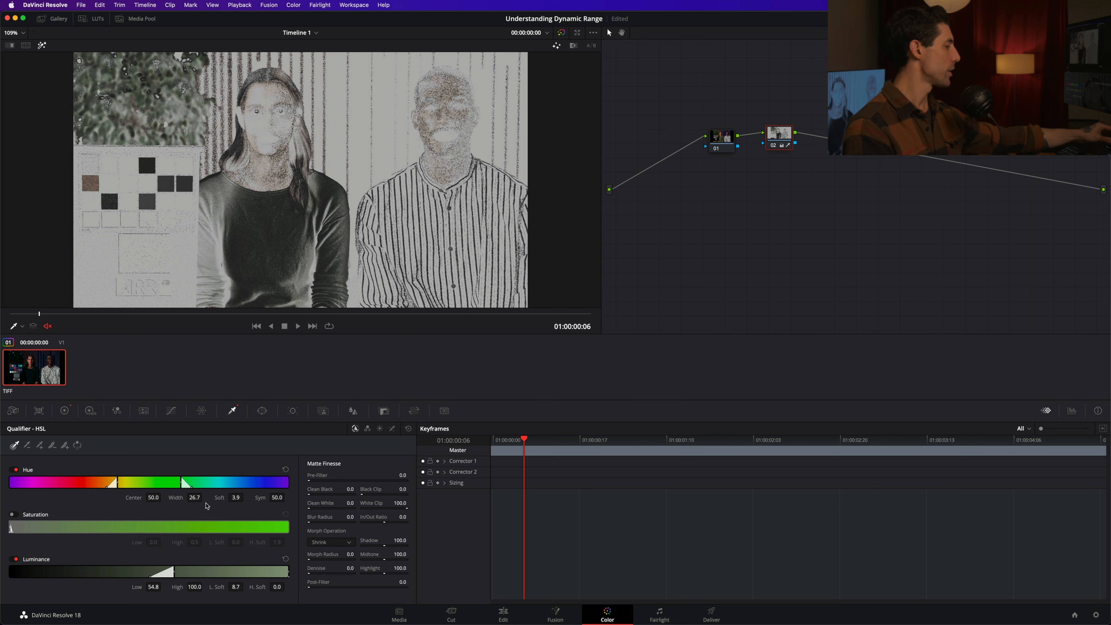
pyautogui.moveTo(206, 507); pyautogui.dragTo(184, 507)
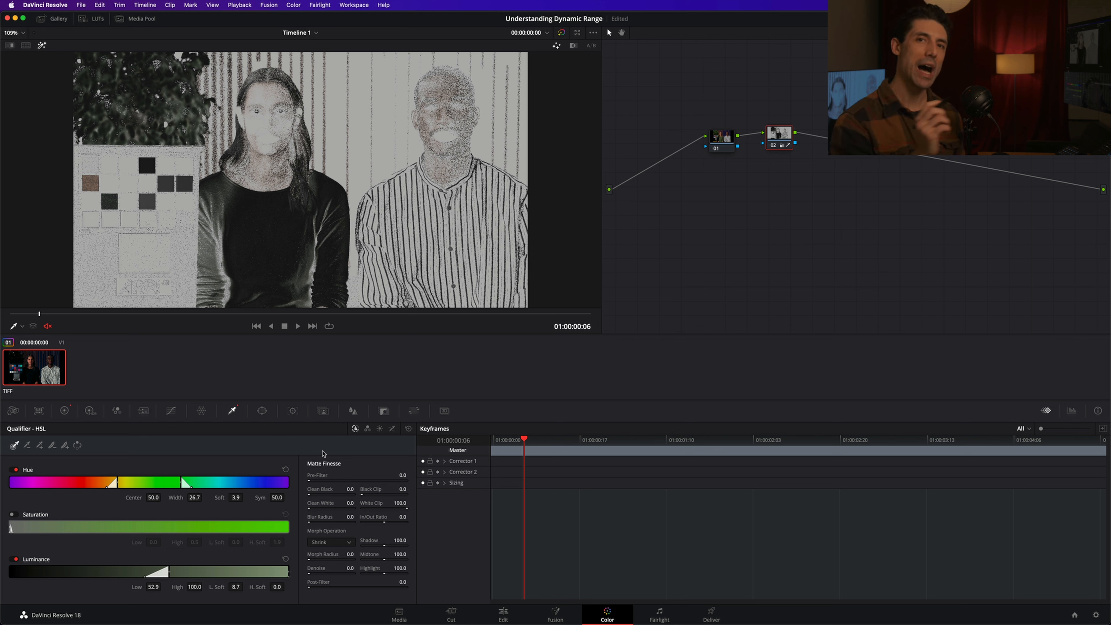
# Preview the key as a black-and-white matte and refine it with Blur Radius 11.8 and Clean Black 4.7.
pyautogui.click(574, 46)
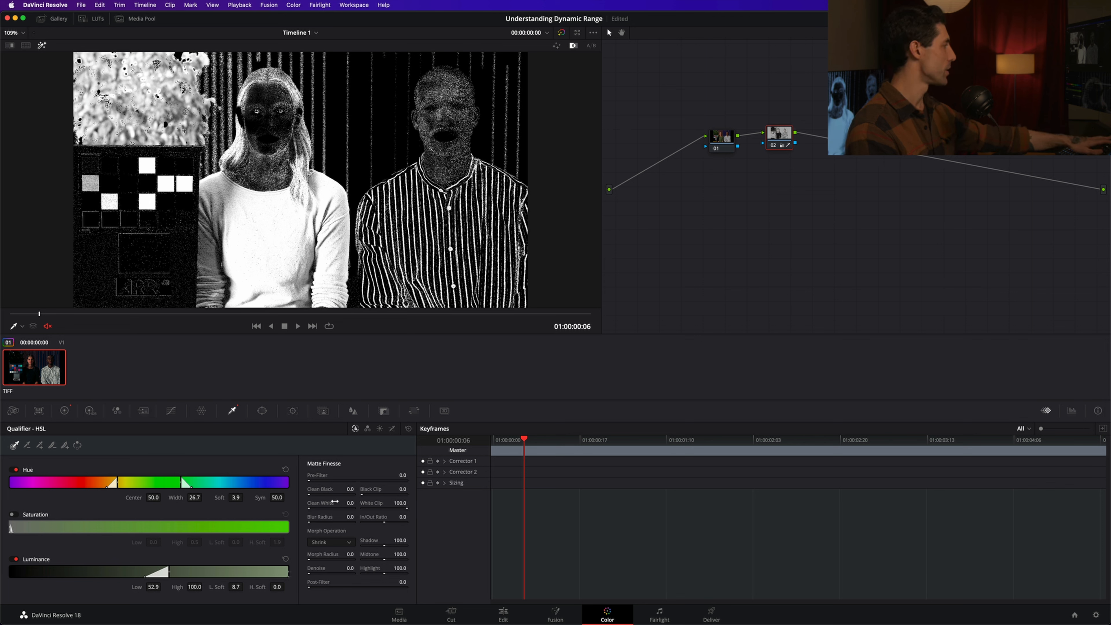
pyautogui.moveTo(350, 517); pyautogui.dragTo(378, 489)
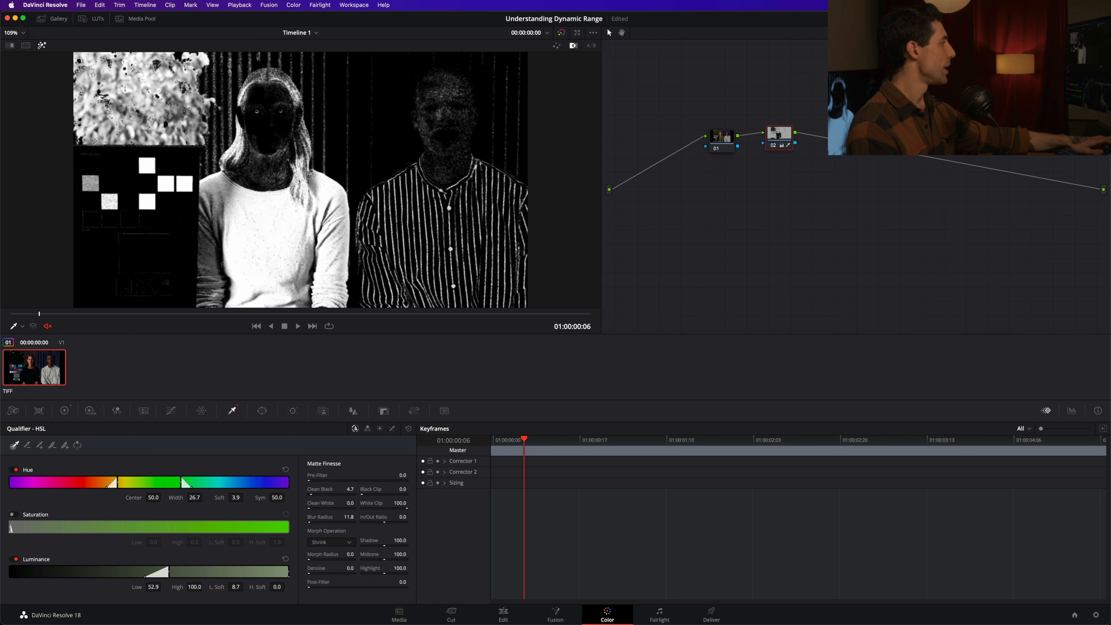